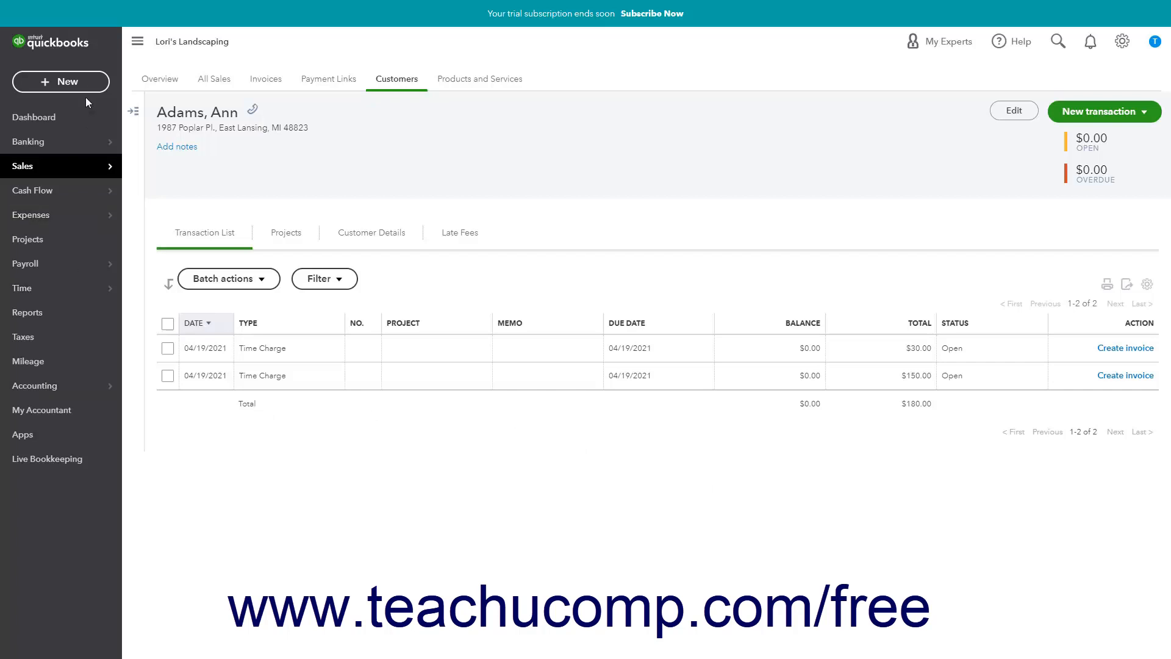
Step: Create a delayed credit for the customer whose record is open and date it 04/19/2021
{"action": "left_click", "coordinate": [84, 81]}
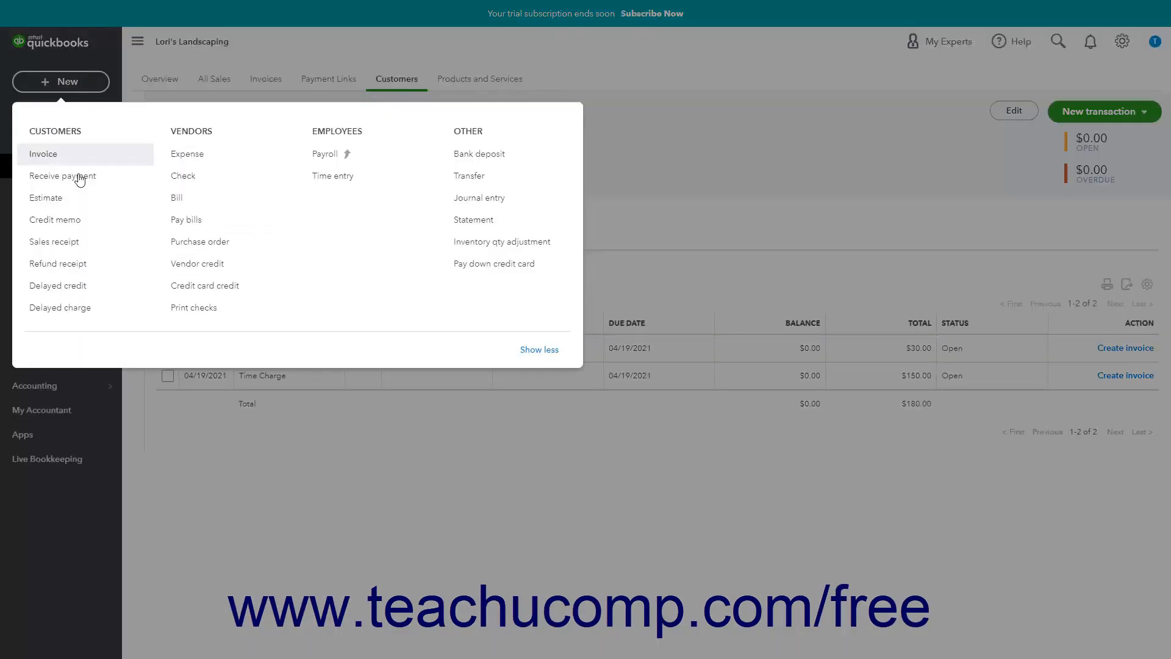
{"action": "left_click", "coordinate": [71, 288]}
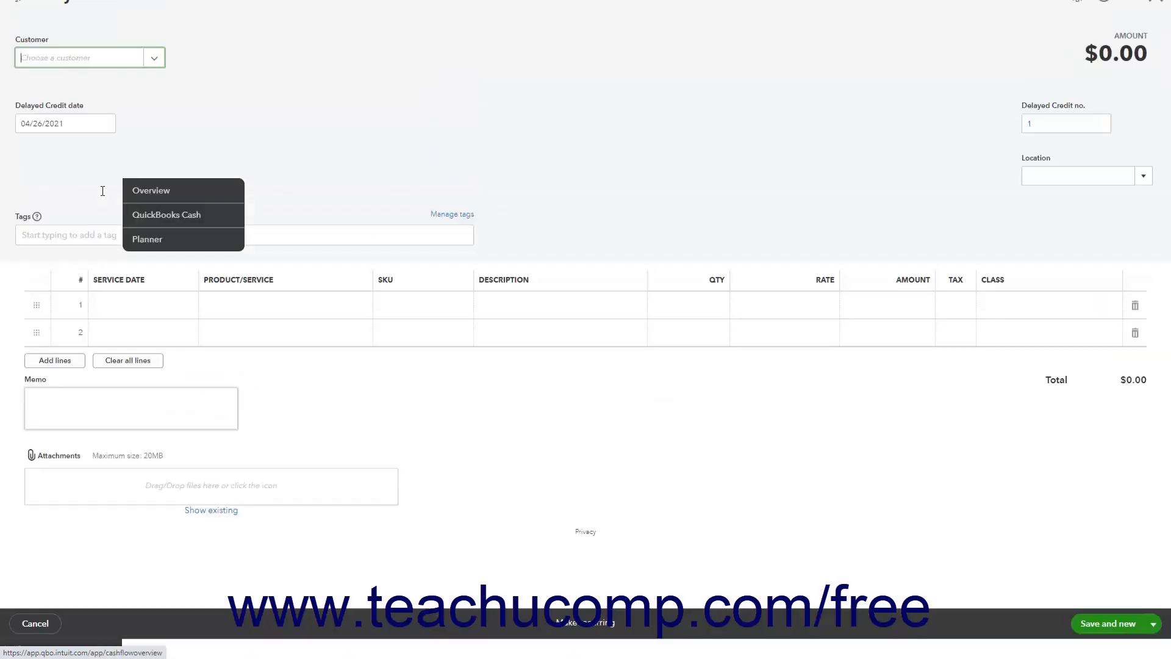
{"action": "left_click", "coordinate": [154, 80]}
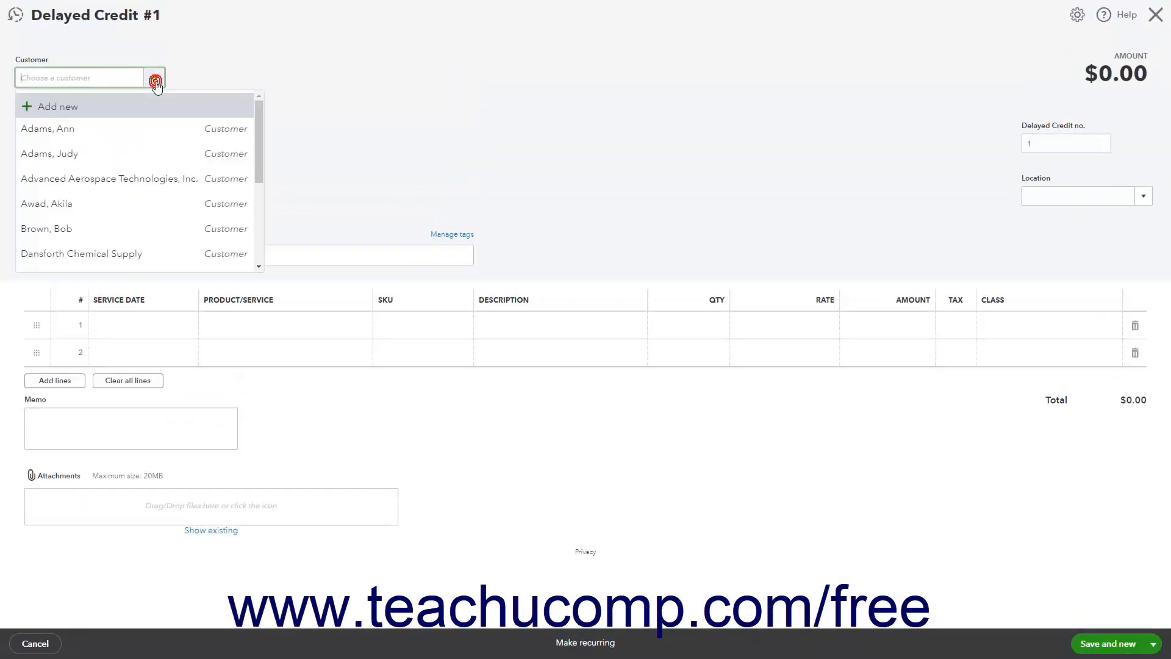
{"action": "left_click", "coordinate": [132, 125]}
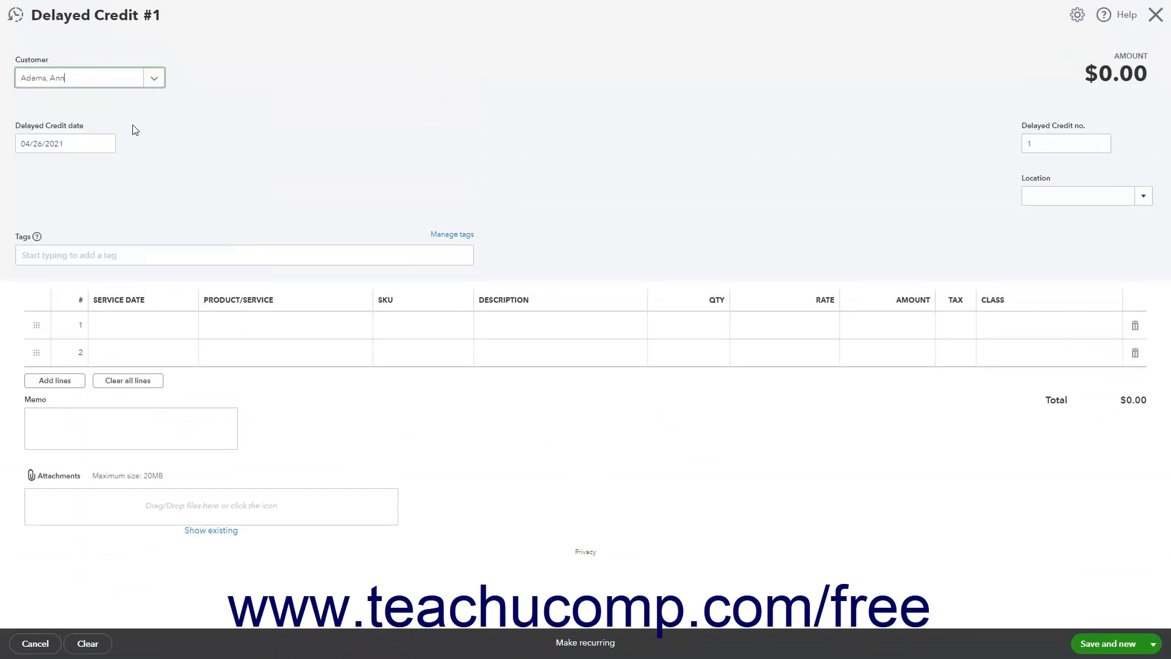
{"action": "left_click", "coordinate": [103, 144]}
{"action": "left_click", "coordinate": [45, 256]}
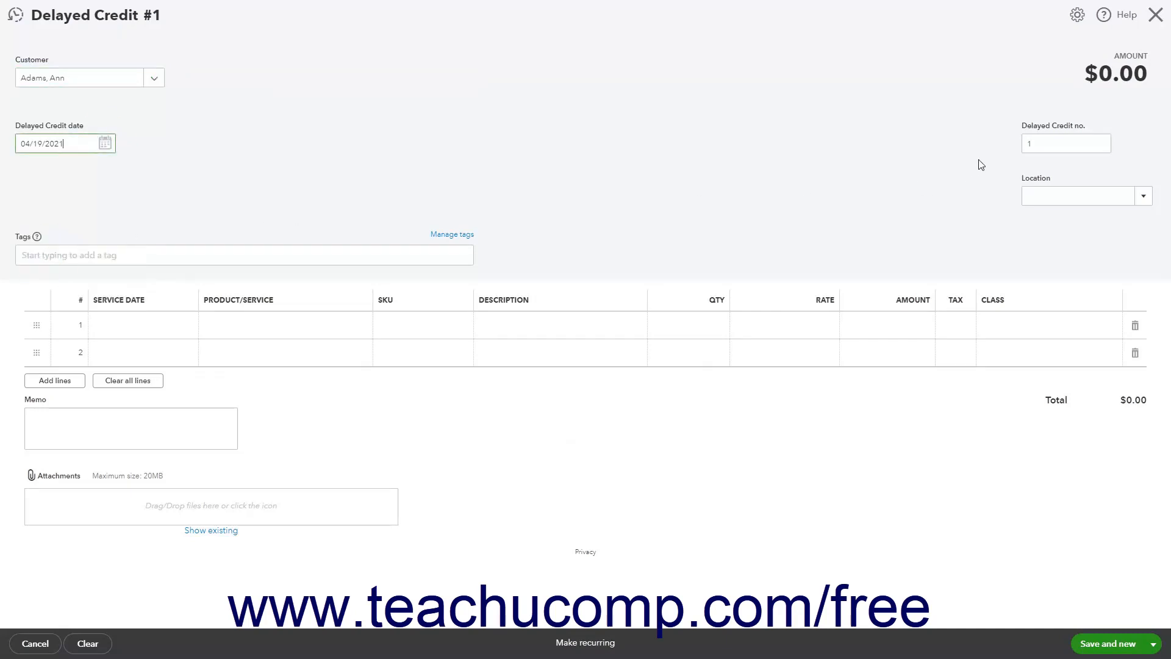
Step: Tag the delayed credit with Seasonal work: Spring
{"action": "left_click", "coordinate": [1047, 145]}
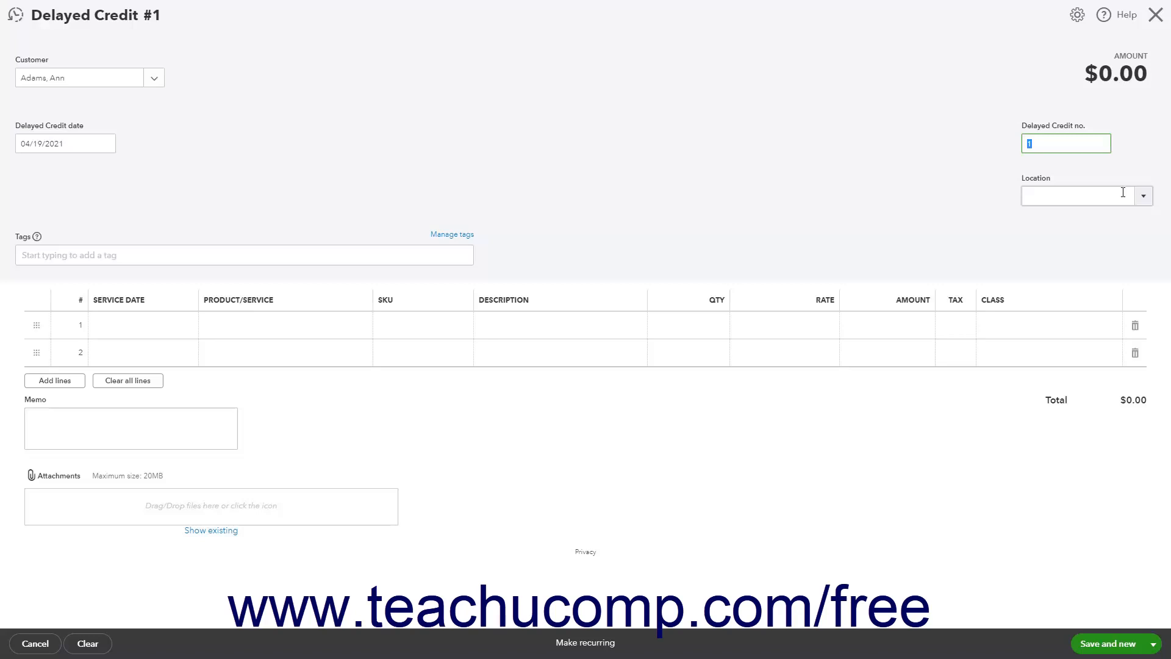
{"action": "left_click", "coordinate": [106, 258]}
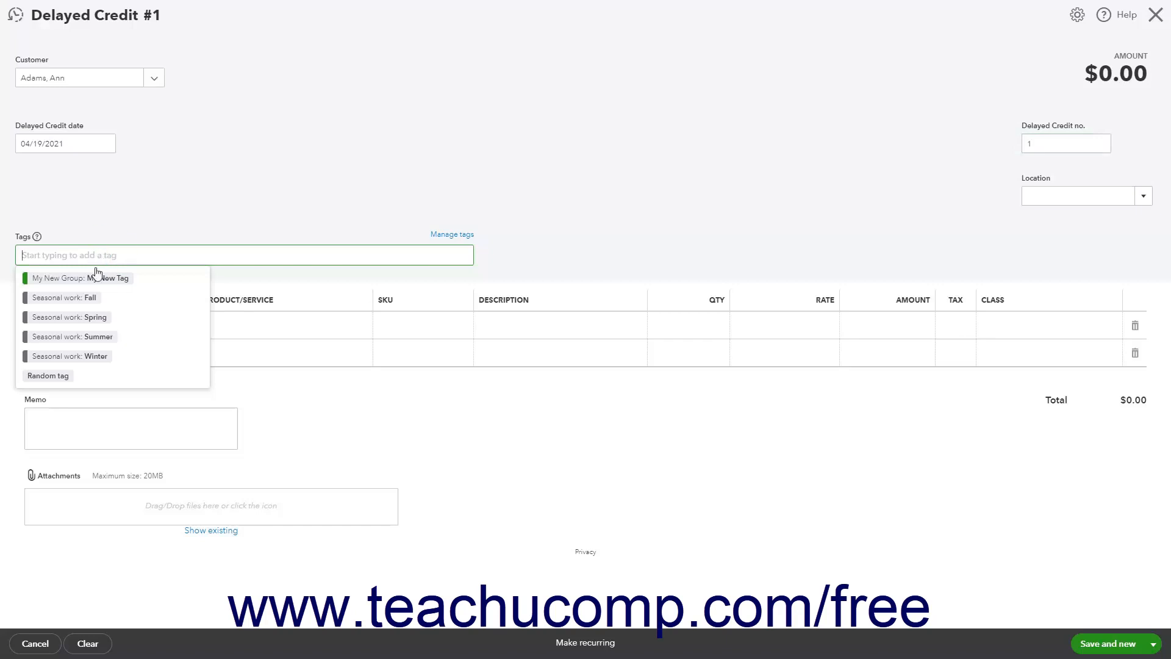
{"action": "left_click", "coordinate": [87, 318]}
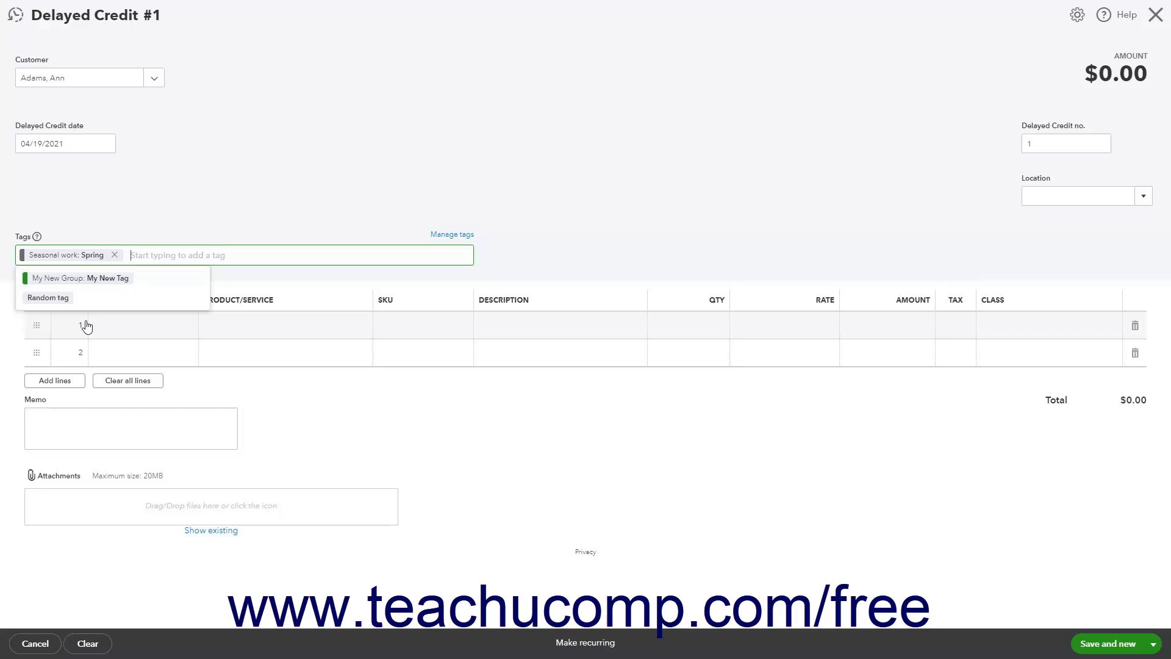
Step: Fill the first line of the delayed credit with the Fertilizer application service and service date 04/19/2021
{"action": "left_click", "coordinate": [249, 327]}
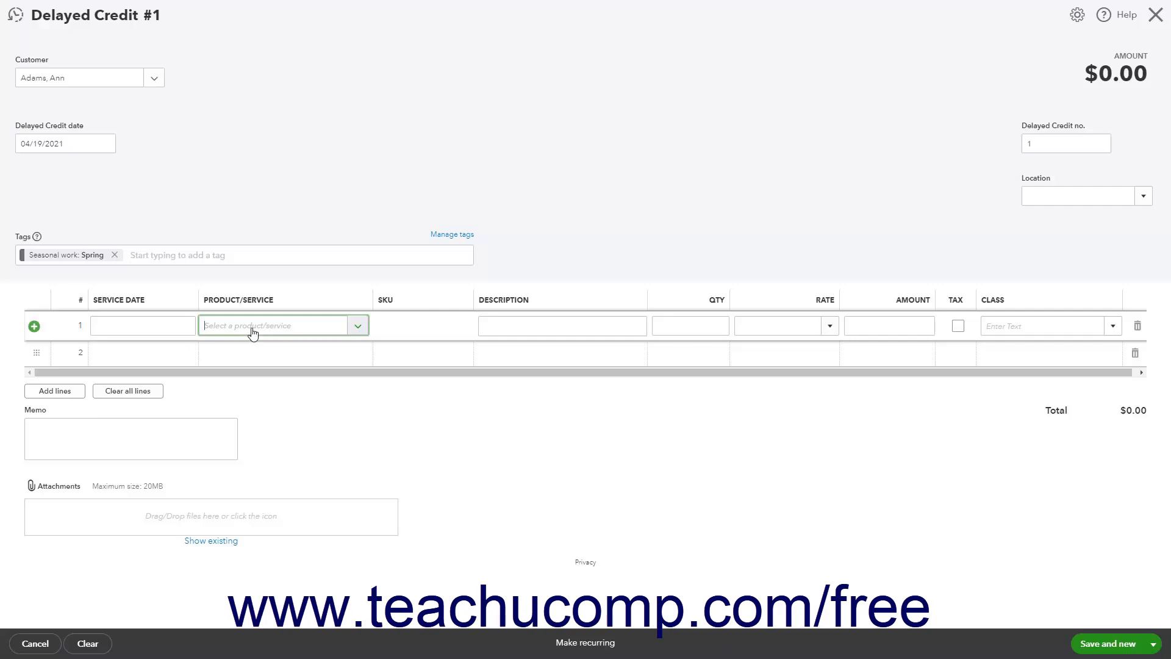
{"action": "left_click", "coordinate": [357, 326]}
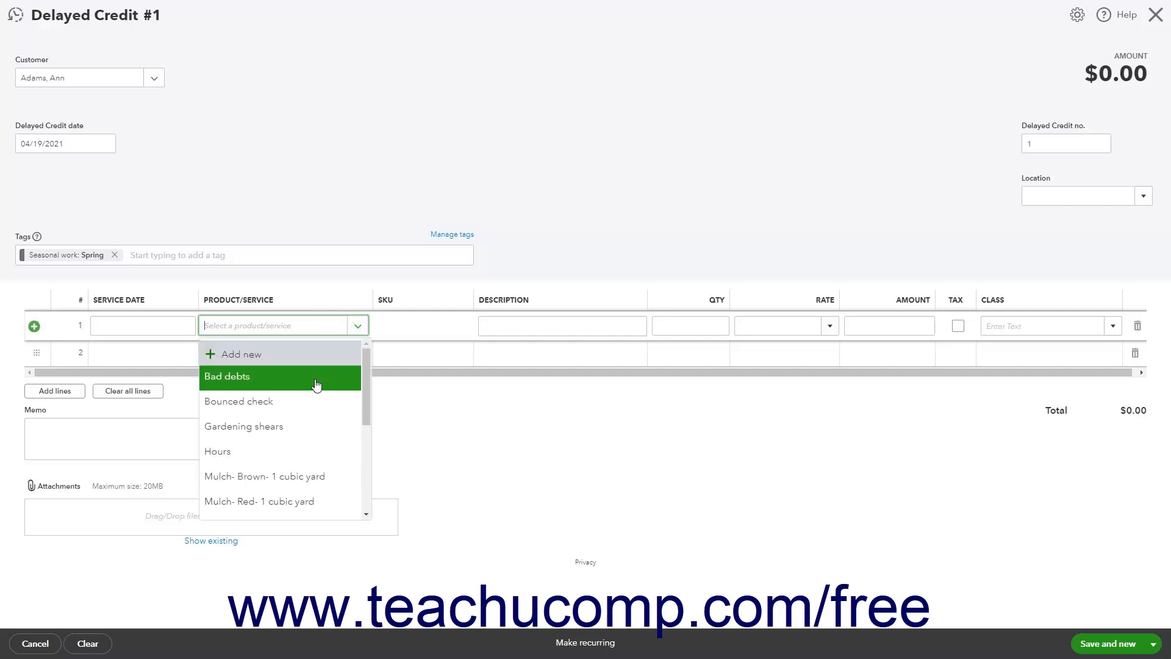
{"action": "scroll", "coordinate": [316, 384], "scroll_direction": "down", "scroll_amount": 2}
{"action": "left_click", "coordinate": [298, 427]}
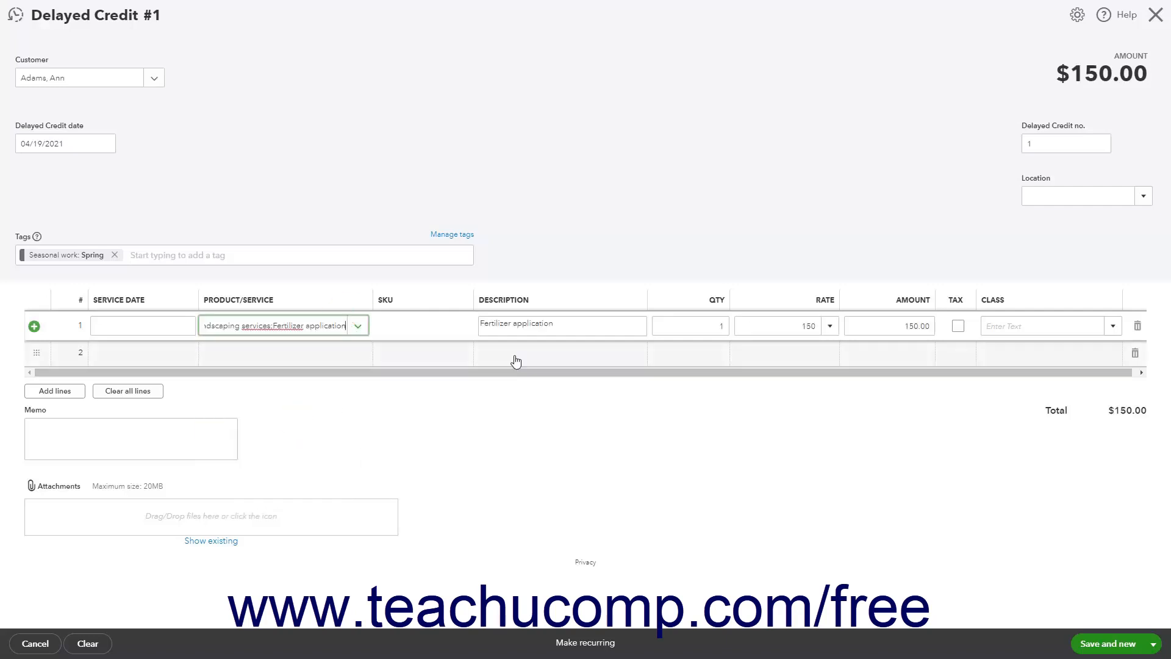
{"action": "left_click", "coordinate": [185, 323]}
{"action": "left_click", "coordinate": [117, 434]}
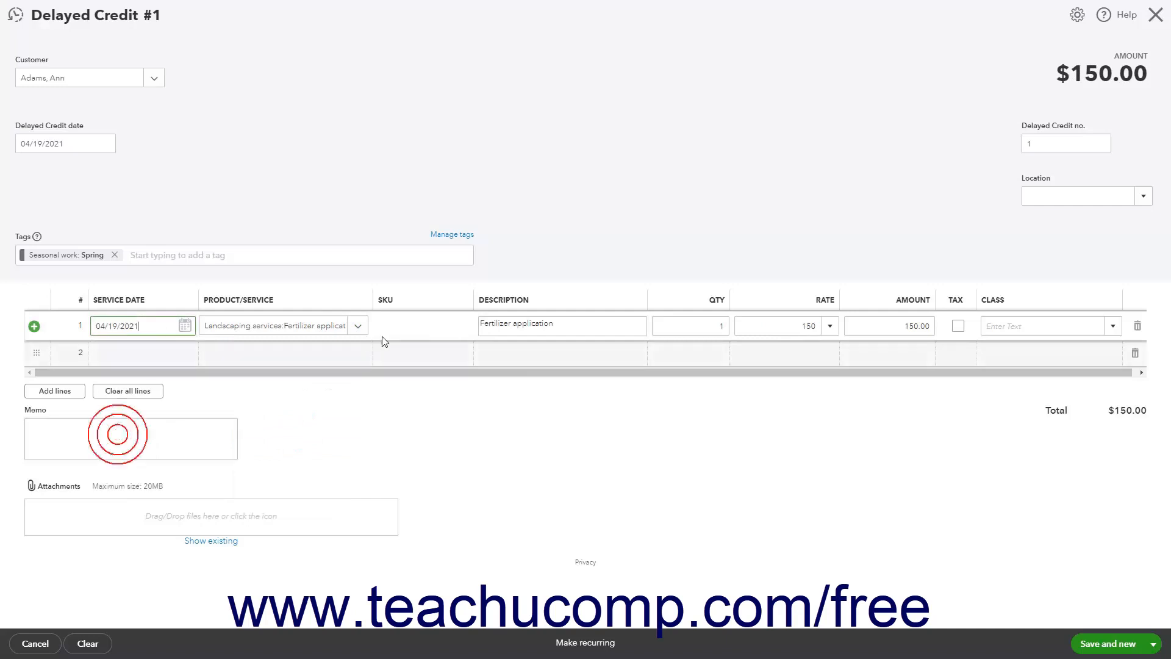
{"action": "triple_click", "coordinate": [564, 321]}
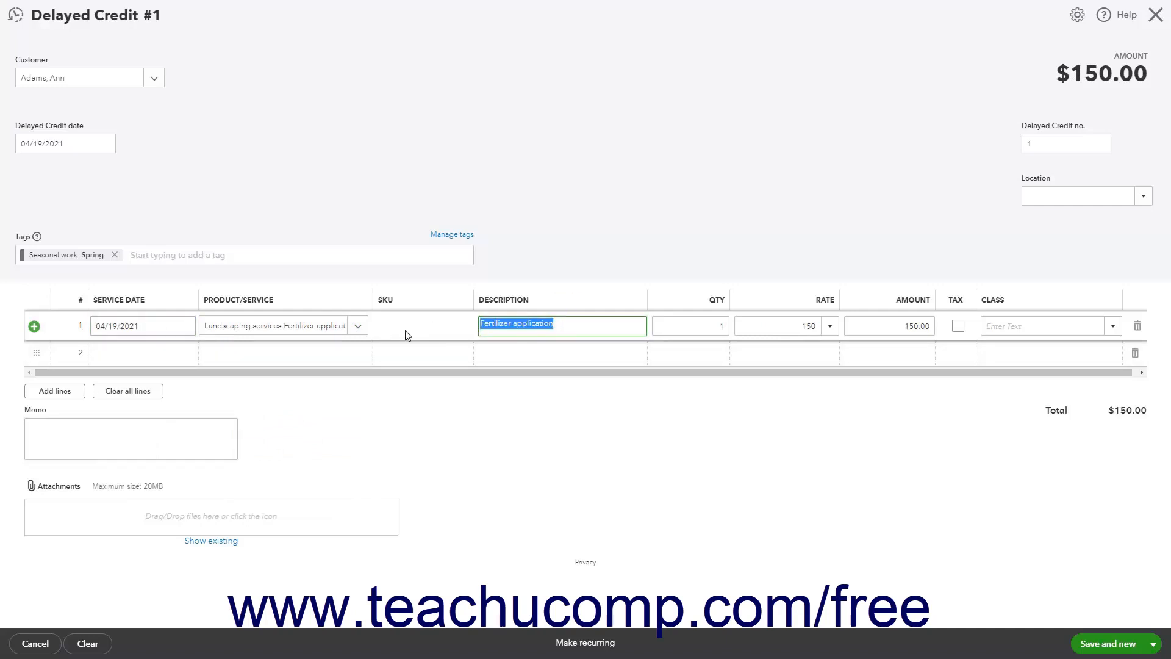
{"action": "left_click", "coordinate": [358, 327]}
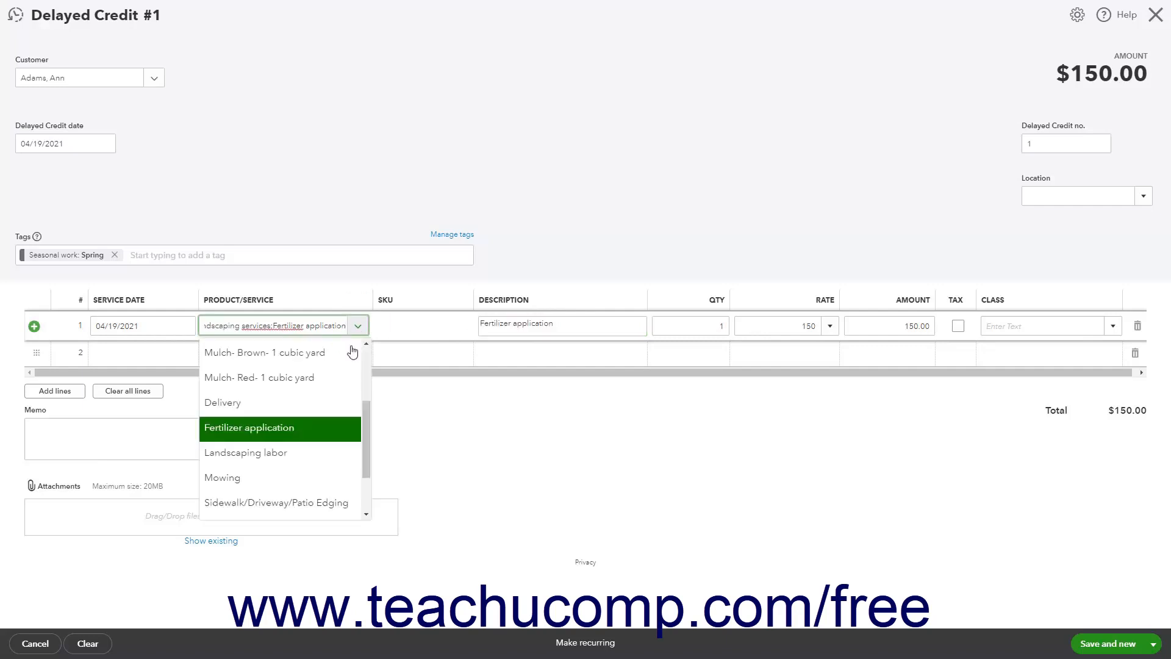
{"action": "scroll", "coordinate": [328, 402], "scroll_direction": "up", "scroll_amount": 3}
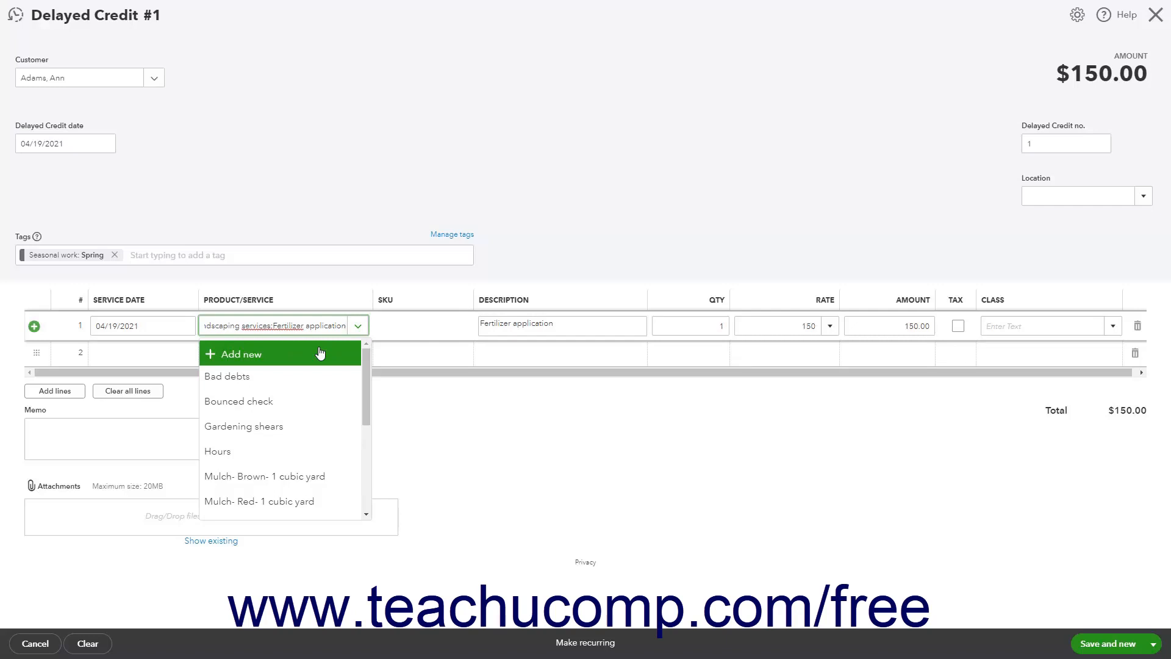
{"action": "left_click", "coordinate": [585, 325]}
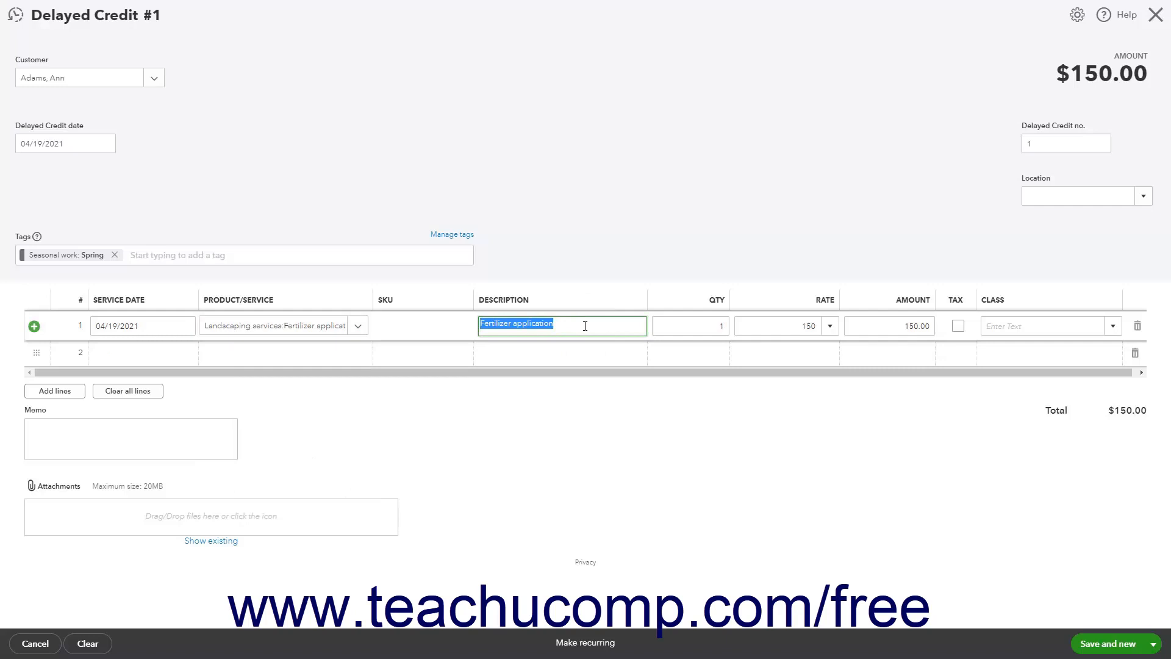
Step: Finish the line entry, save the delayed credit and close it
{"action": "left_click", "coordinate": [38, 362]}
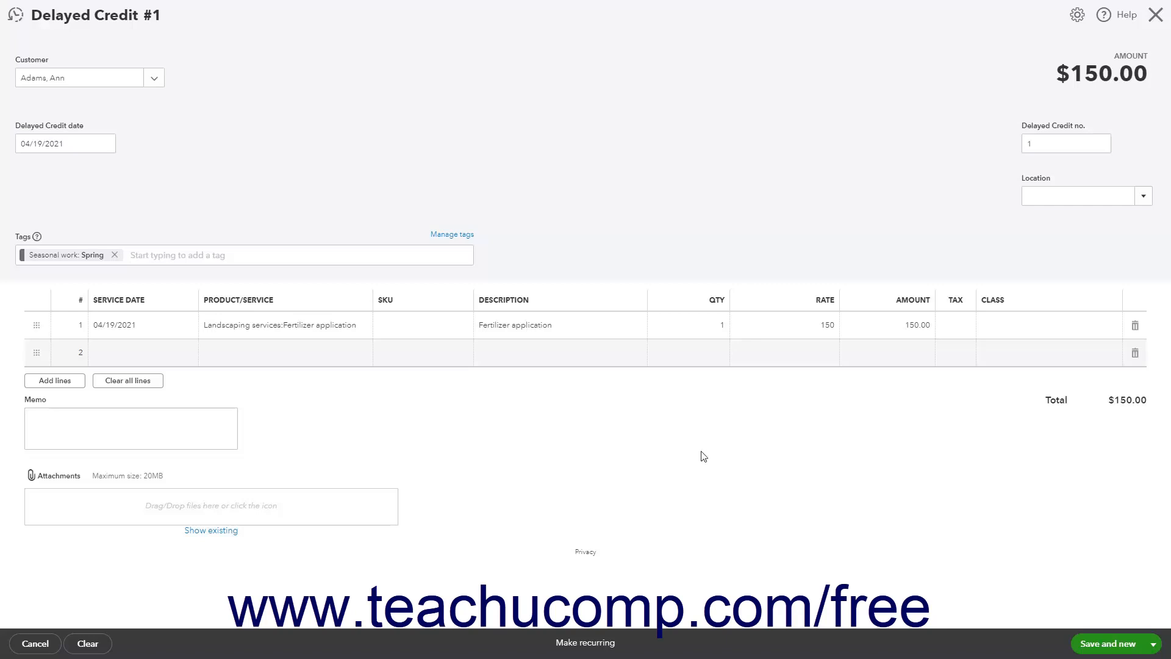
{"action": "left_click", "coordinate": [1155, 645]}
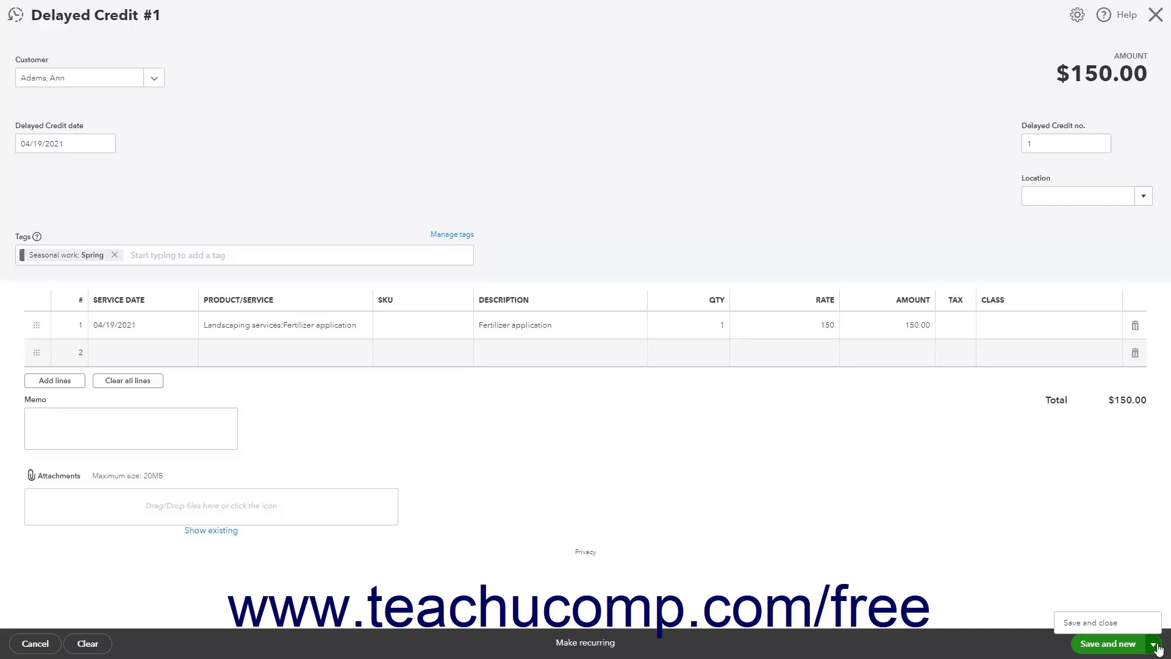
{"action": "left_click", "coordinate": [1121, 624]}
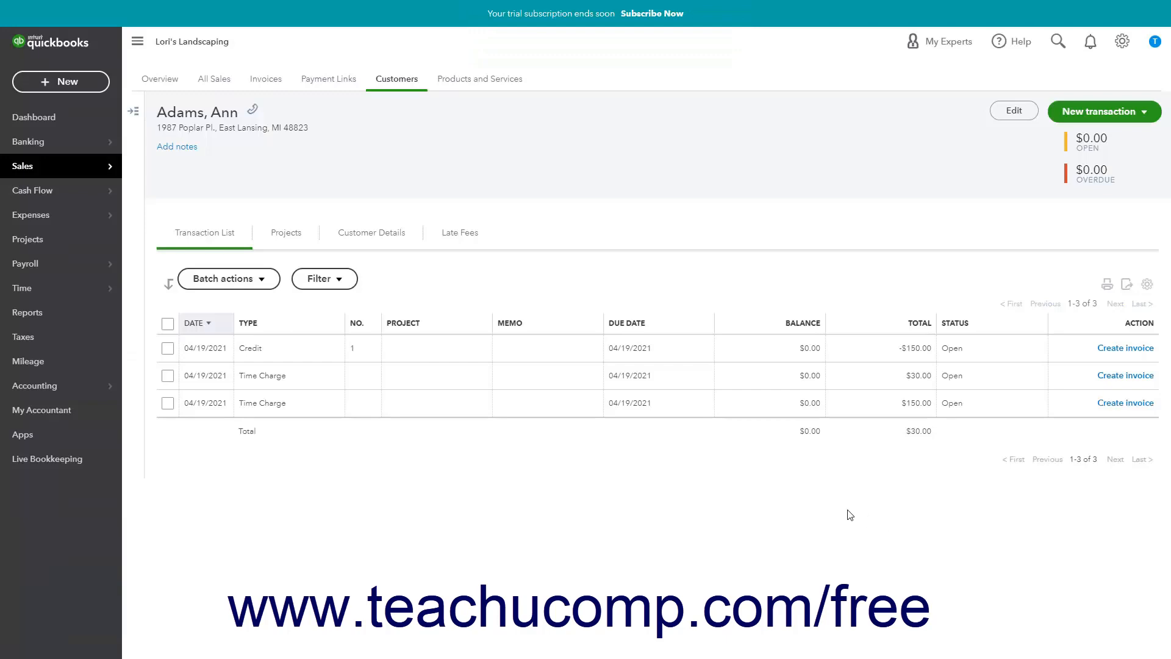
Step: Create a new invoice for the same customer as the delayed credit
{"action": "left_click", "coordinate": [63, 92]}
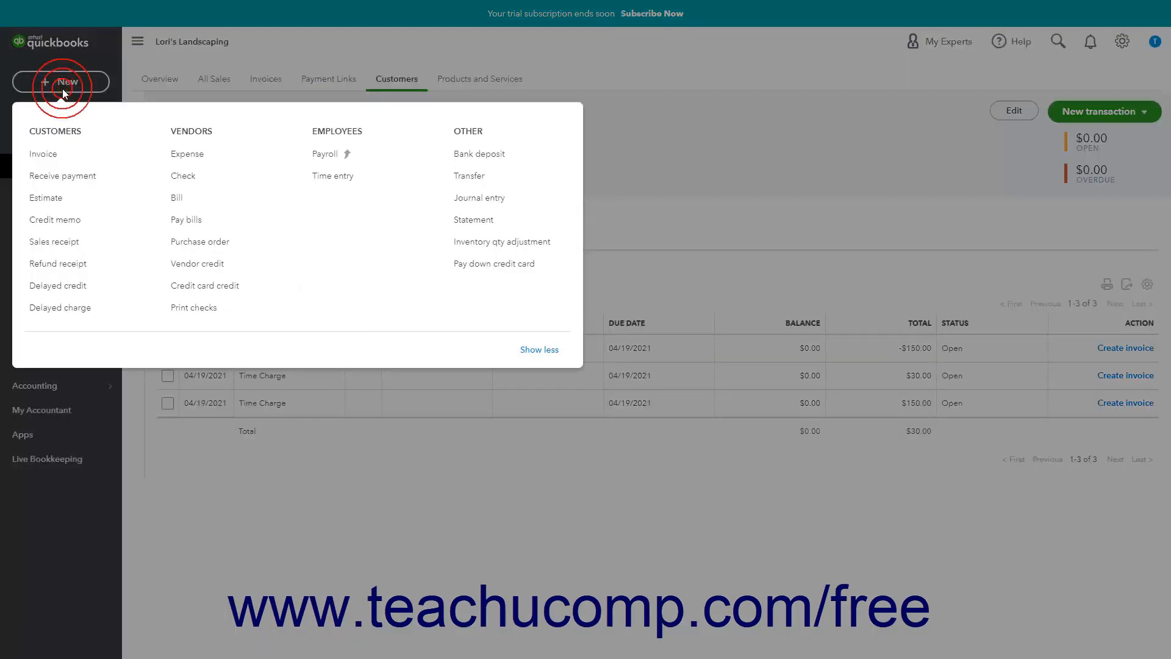
{"action": "left_click", "coordinate": [61, 160]}
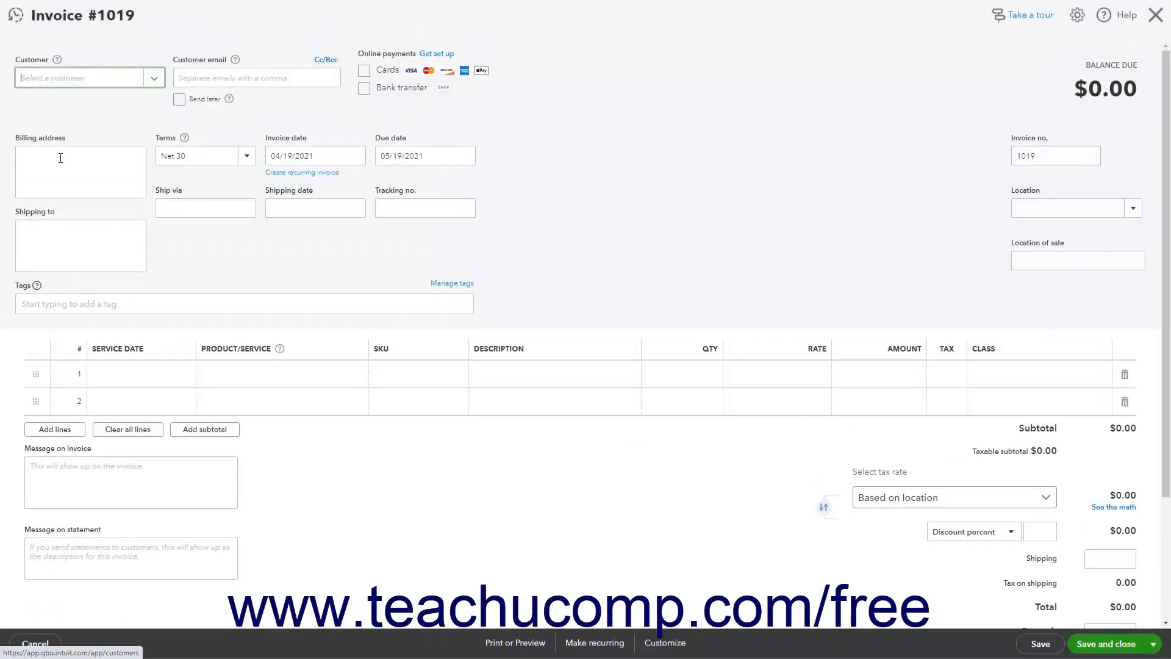
{"action": "left_click", "coordinate": [153, 78]}
{"action": "left_click", "coordinate": [122, 126]}
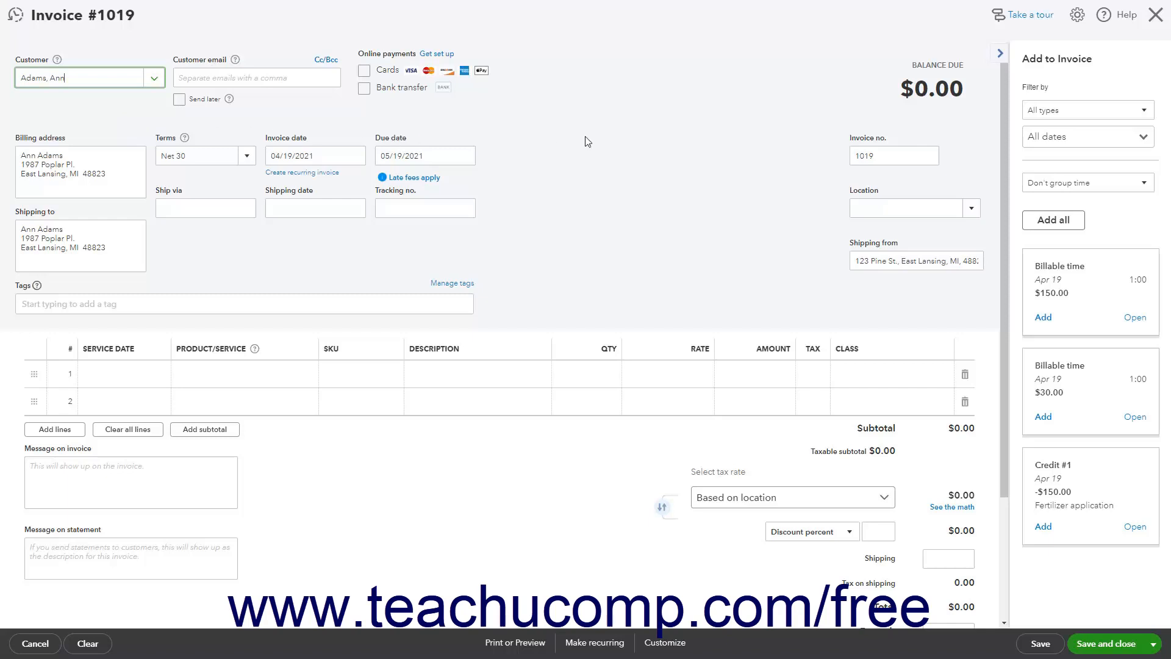
Step: Add Credit #1 and both billable time entries to the invoice, and move the credit line below the two time lines
{"action": "left_click", "coordinate": [1043, 527]}
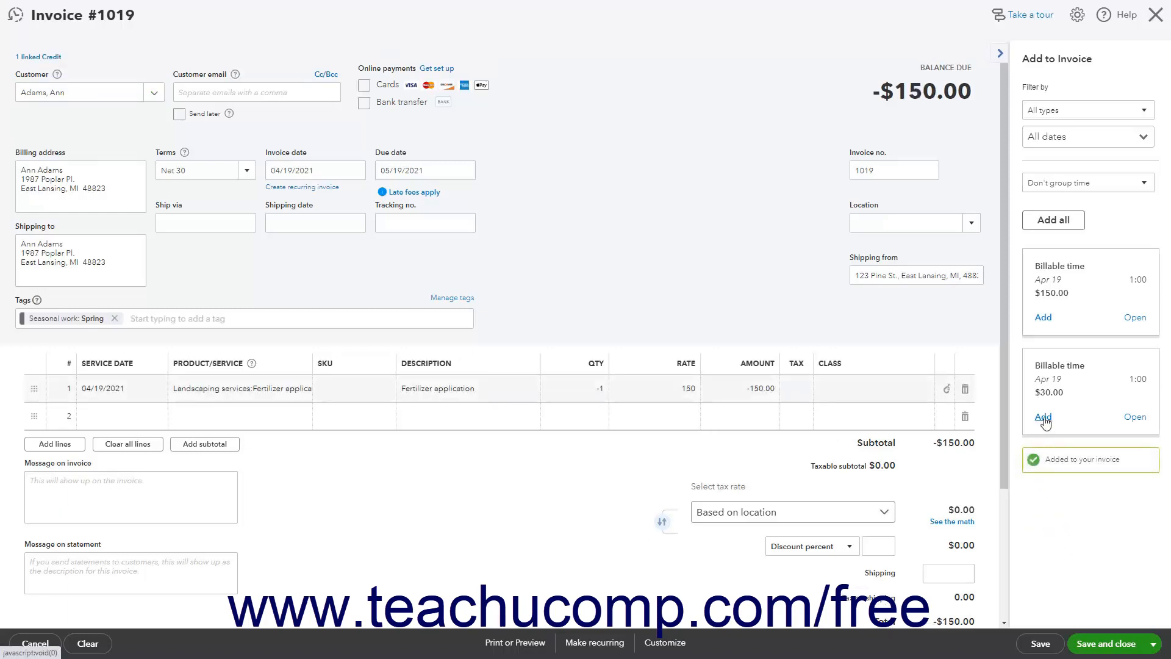
{"action": "left_click", "coordinate": [1042, 414]}
{"action": "left_click", "coordinate": [1043, 281]}
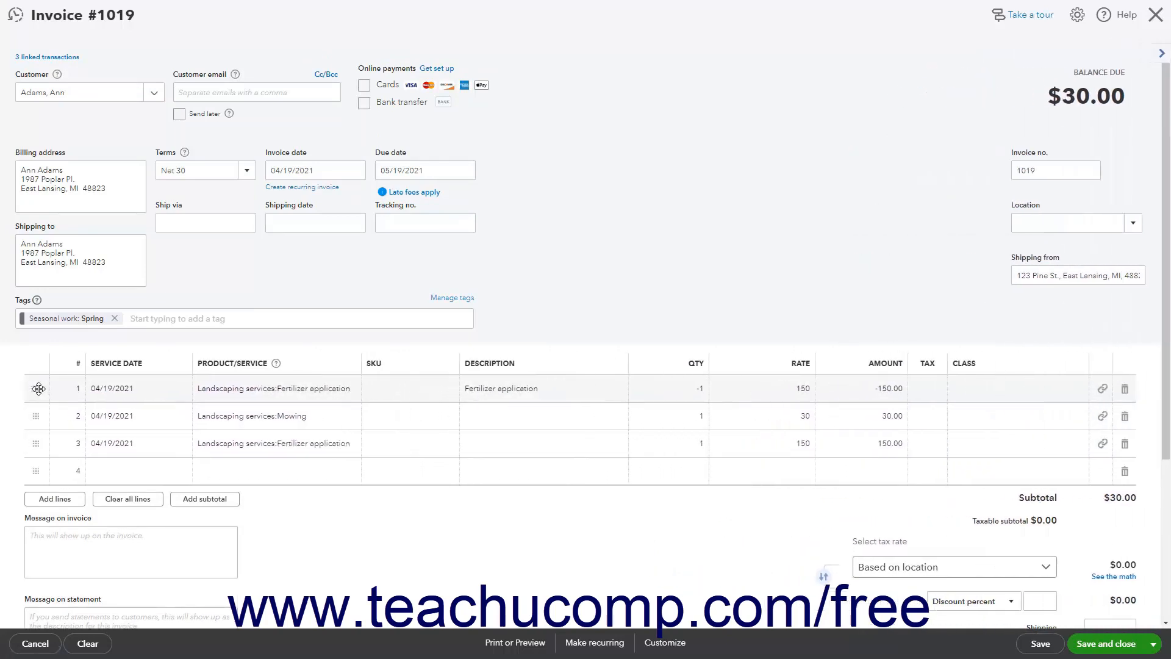
{"action": "left_click_drag", "start_coordinate": [37, 389], "coordinate": [37, 460]}
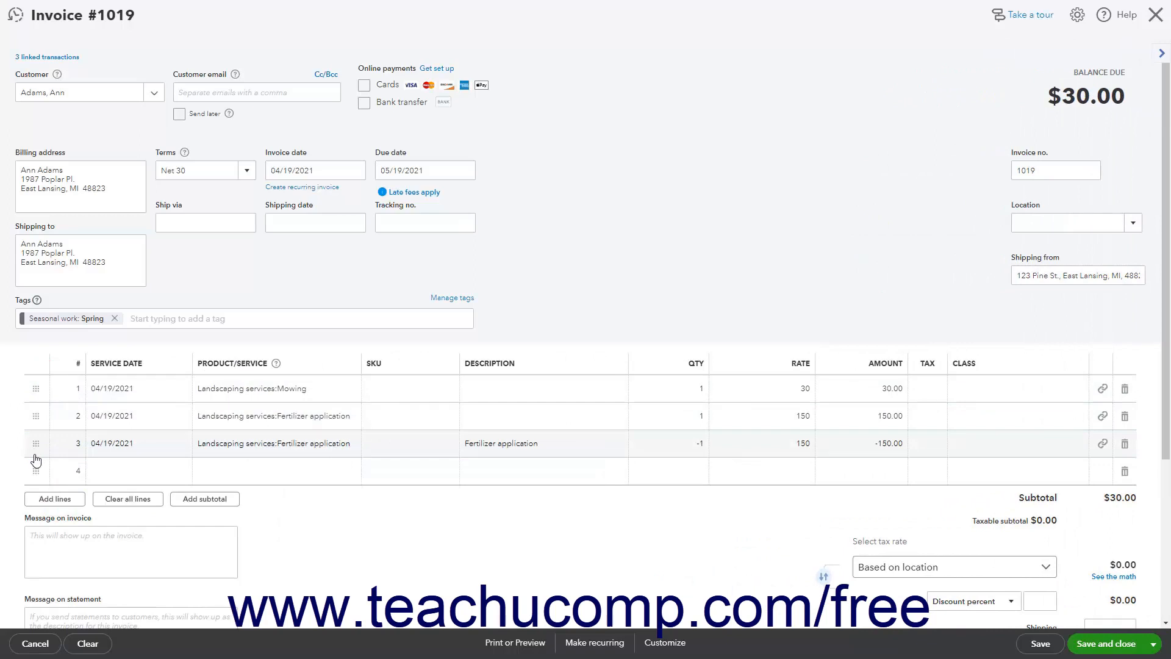
Step: Set the invoice date to 04/26/2021, then save and close the invoice
{"action": "triple_click", "coordinate": [348, 169]}
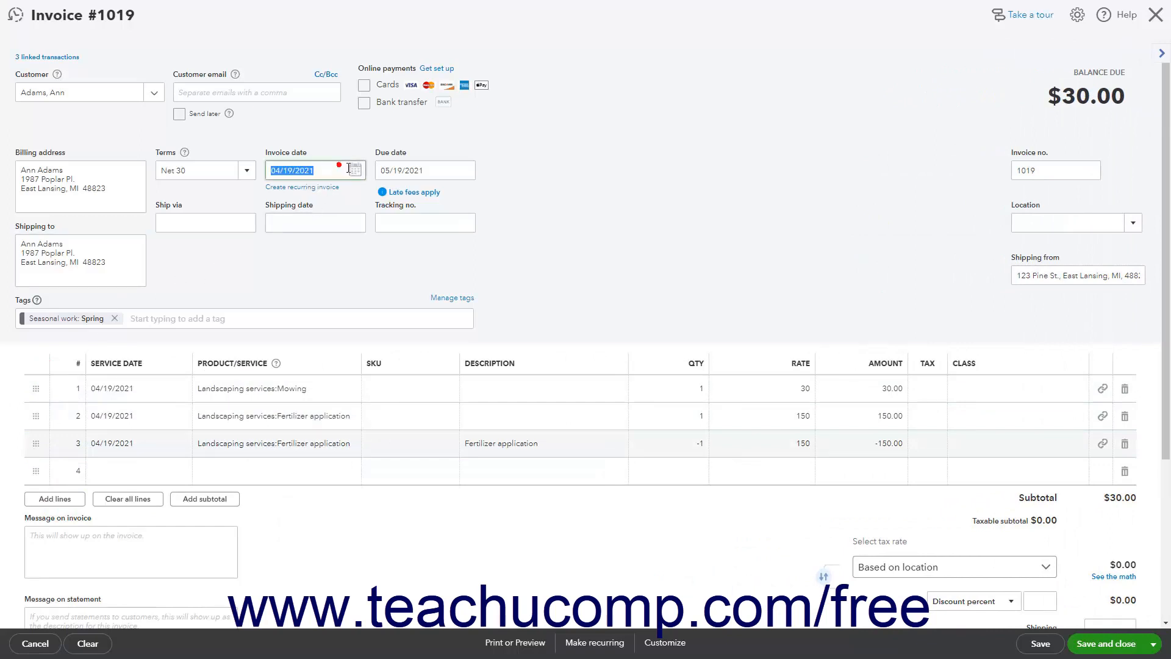
{"action": "left_click", "coordinate": [355, 170]}
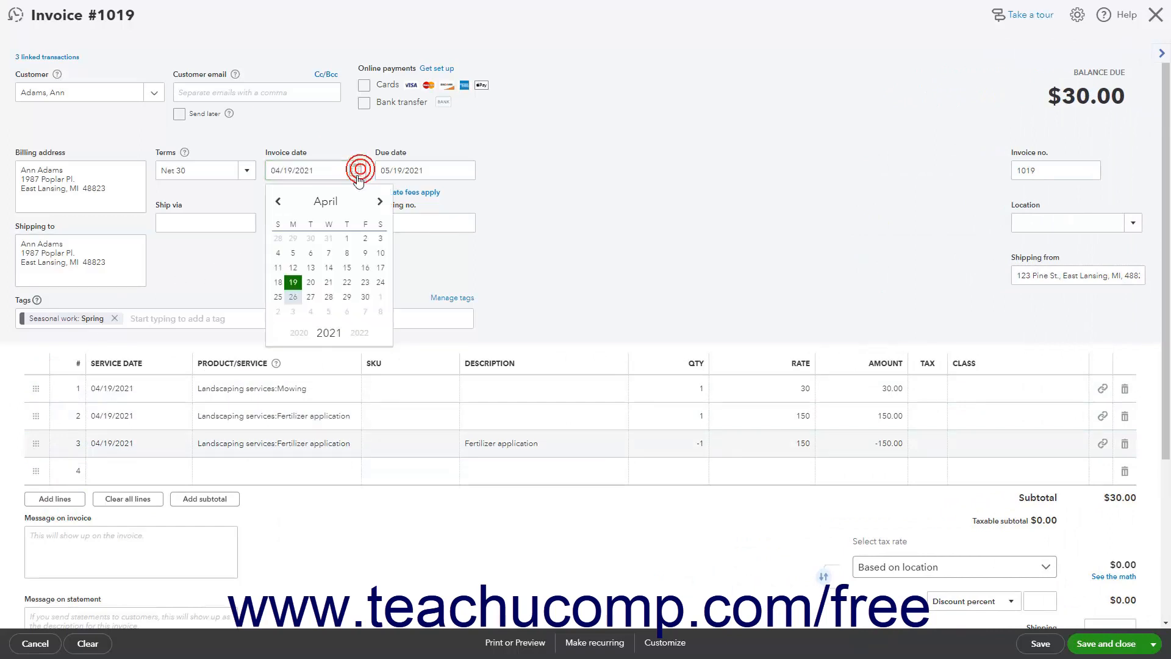
{"action": "left_click", "coordinate": [298, 294]}
{"action": "left_click", "coordinate": [570, 250]}
{"action": "scroll", "coordinate": [699, 242], "scroll_direction": "down", "scroll_amount": 4}
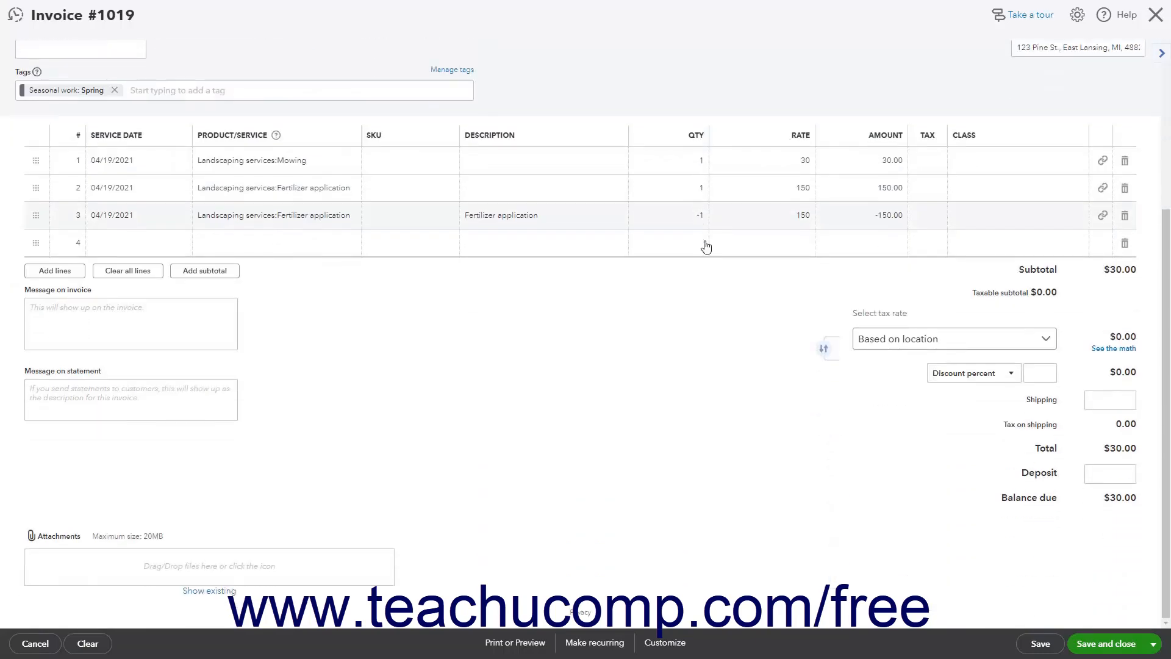
{"action": "left_click", "coordinate": [1098, 643]}
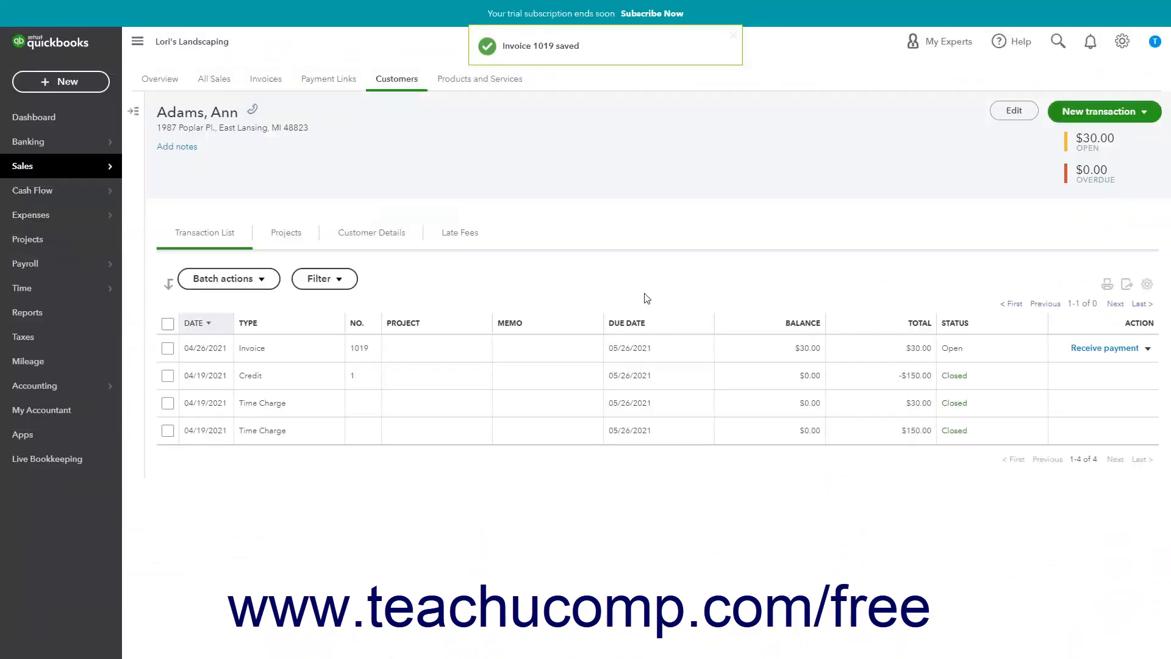